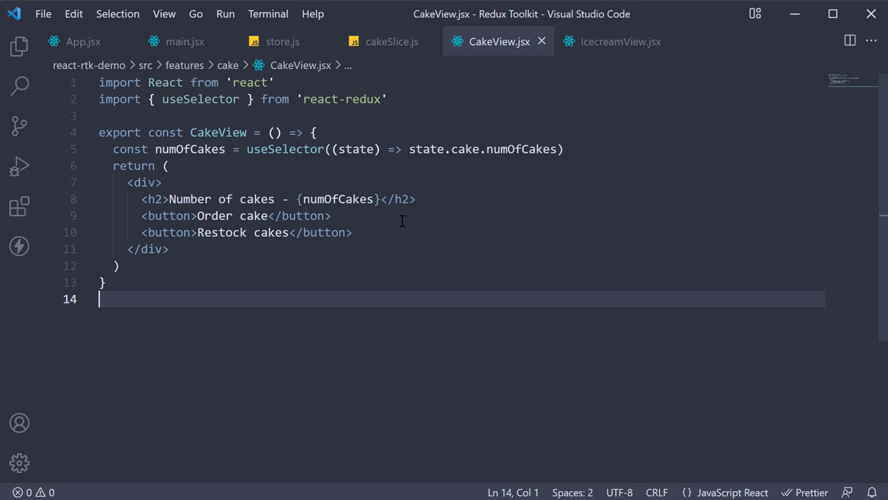
Extend the react-redux import in CakeView.jsx to also bring in useDispatch
double_click(240, 100)
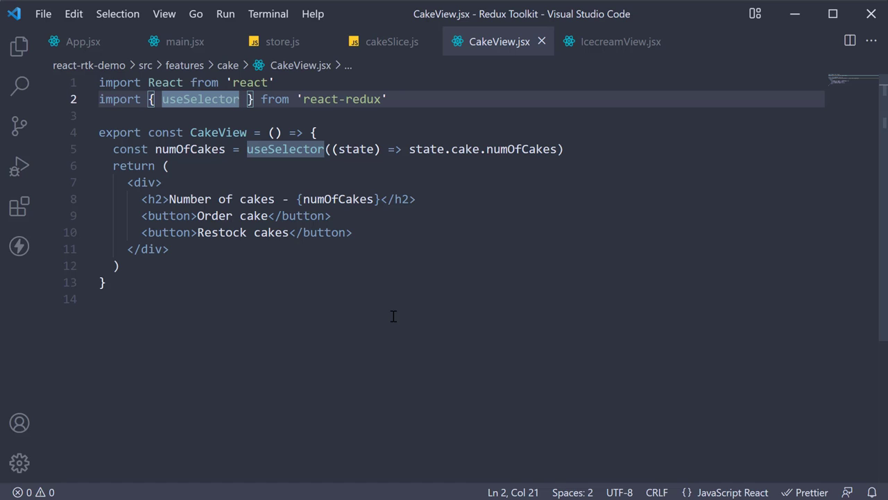
key("Right")
type(", ")
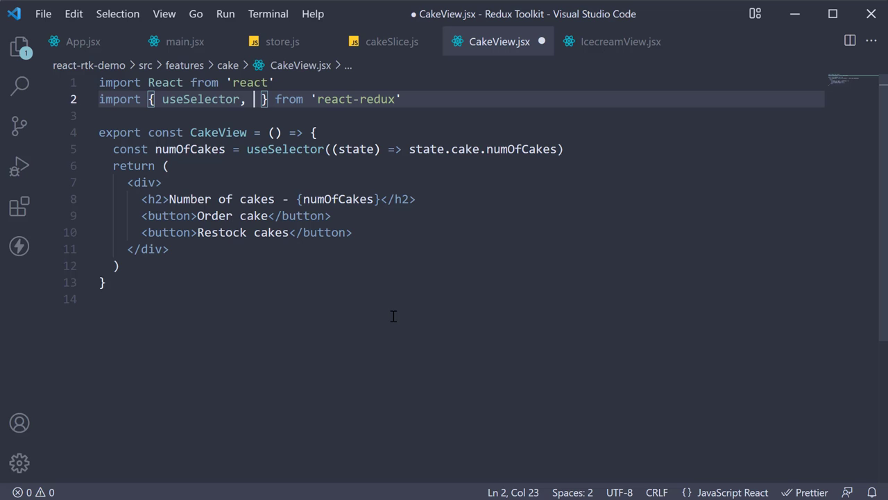
type("use")
key("Tab")
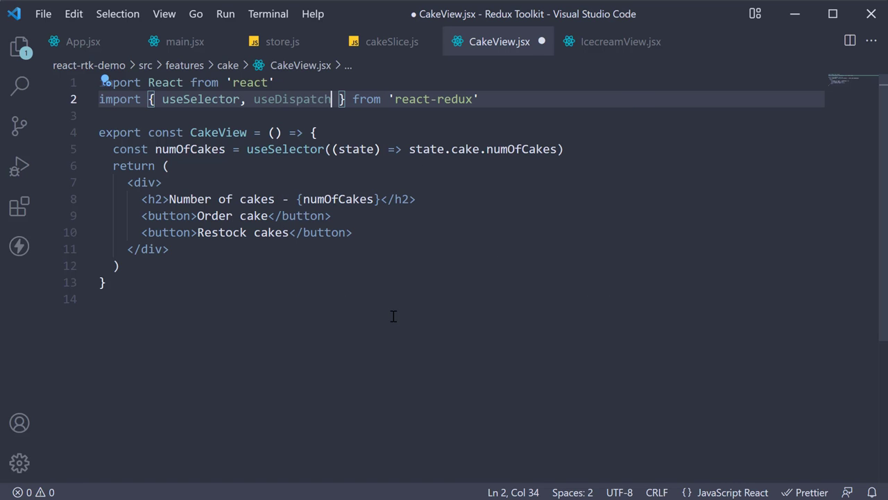
Declare const dispatch = useDispatch() below the numOfCakes selector line
left_click(590, 148)
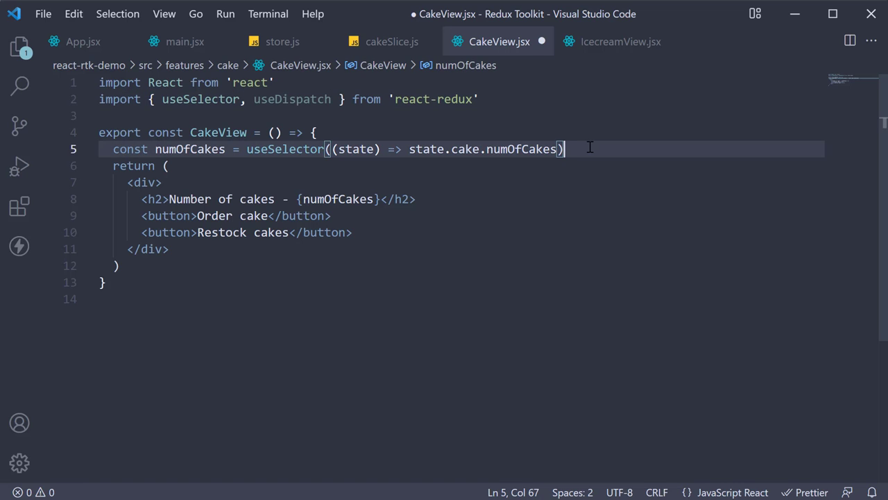
key("Return")
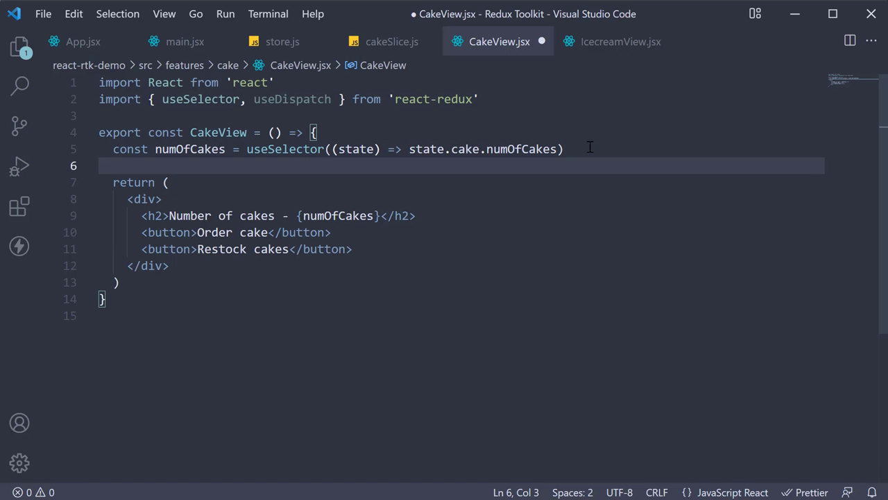
type("useD")
key("Tab")
type("()")
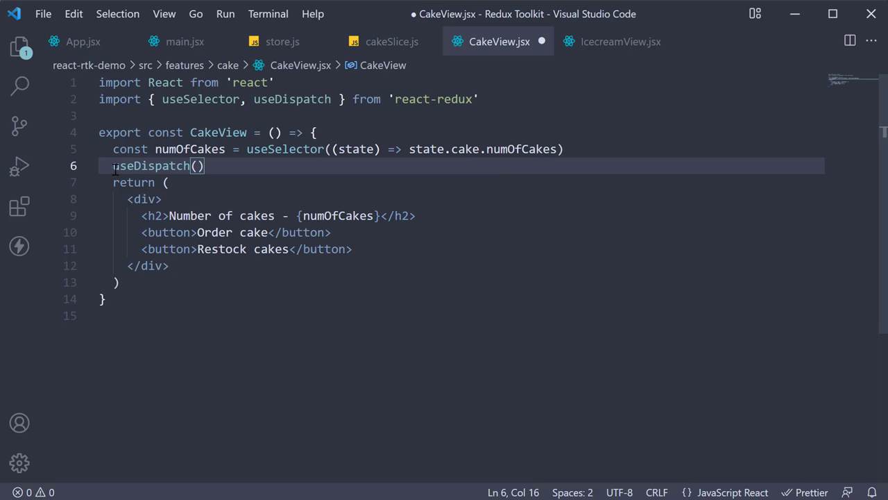
left_click(114, 165)
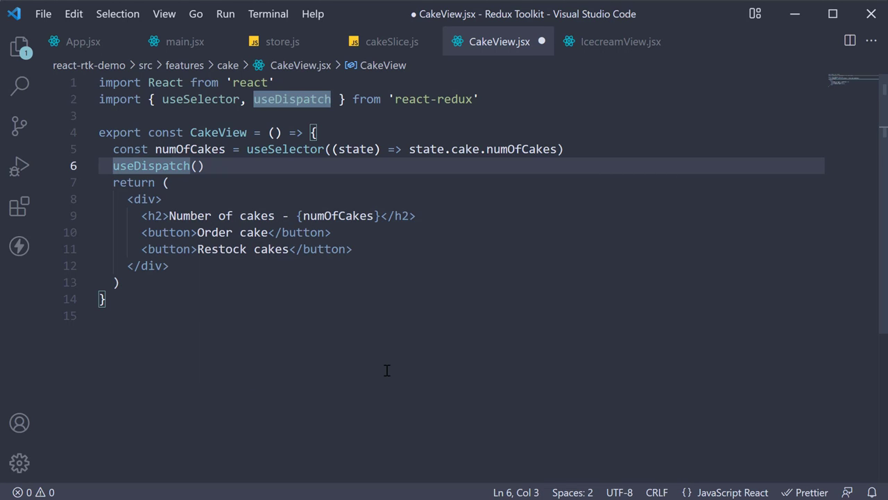
type("const dispa")
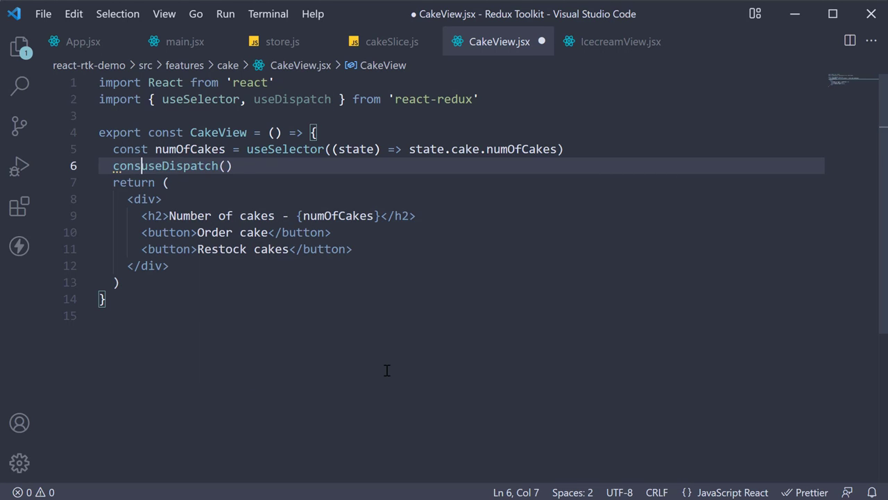
type("tch =")
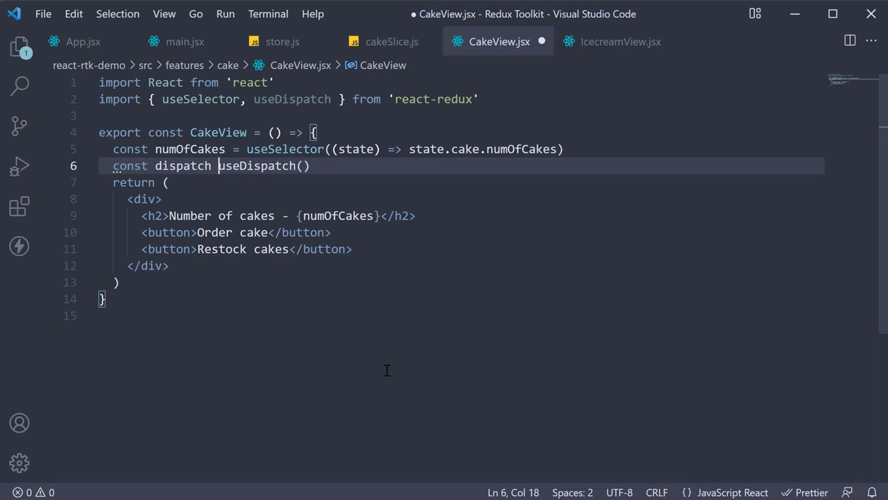
left_click(206, 165)
mouse_move(183, 166)
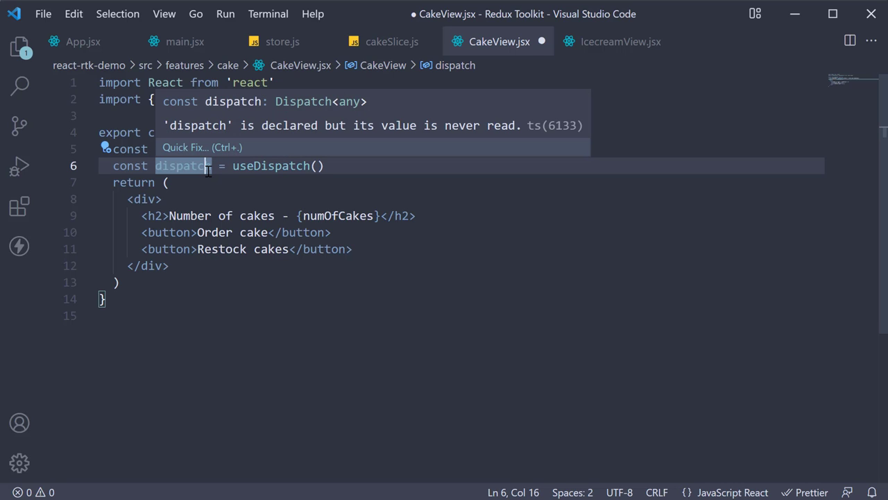
left_click(192, 232)
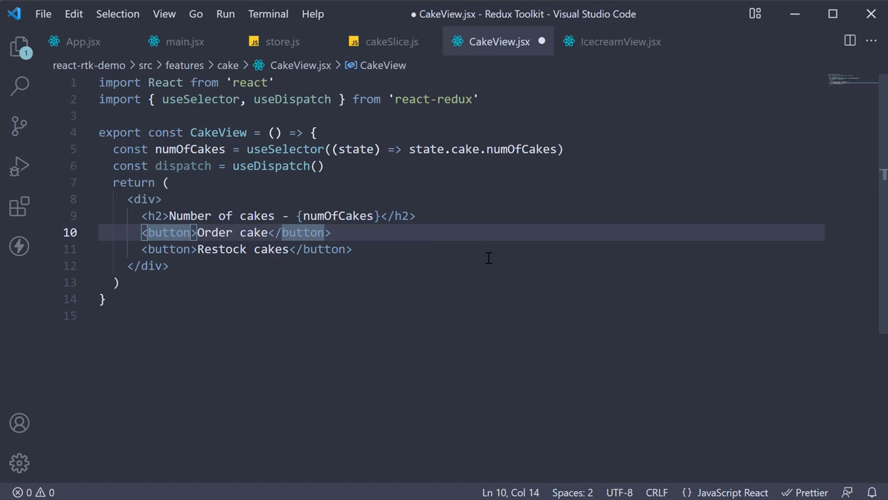
Import ordered and restocked from './cakeSlice' and save
left_click(497, 98)
key("Return")
type("import")
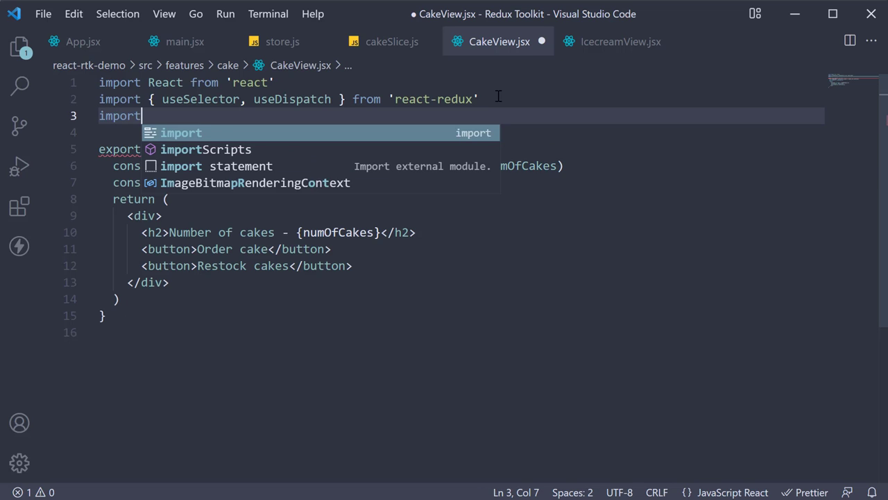
type(" { ordere")
key("Tab")
type(", re")
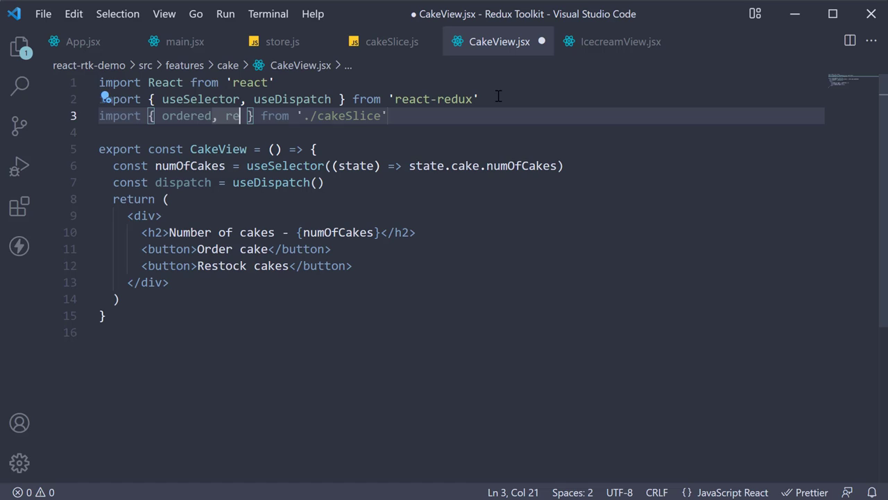
type("s")
type("tocked")
key("ctrl+s")
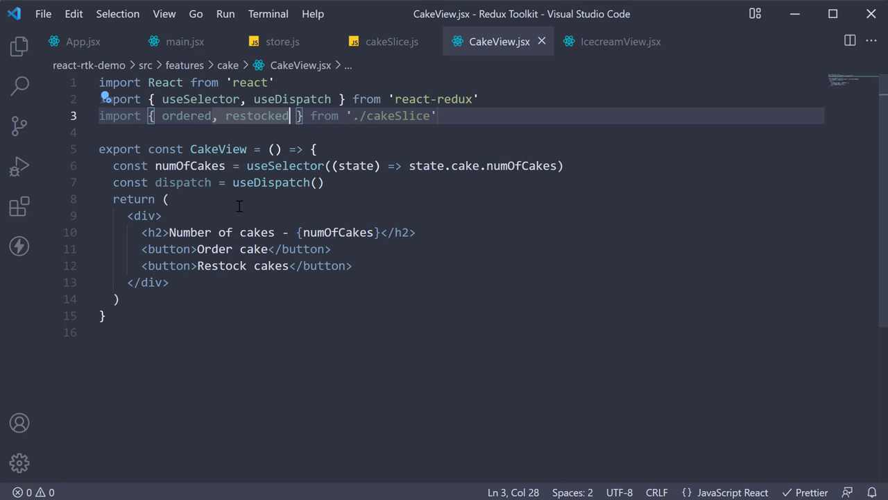
Make Order cake dispatch ordered() and Restock cakes dispatch restocked(5), then save
left_click(191, 249)
type("onClick={")
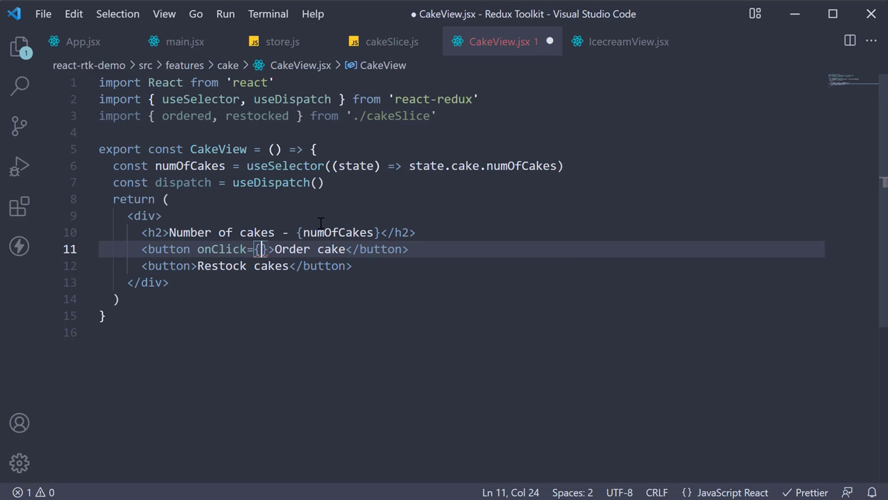
type("() ")
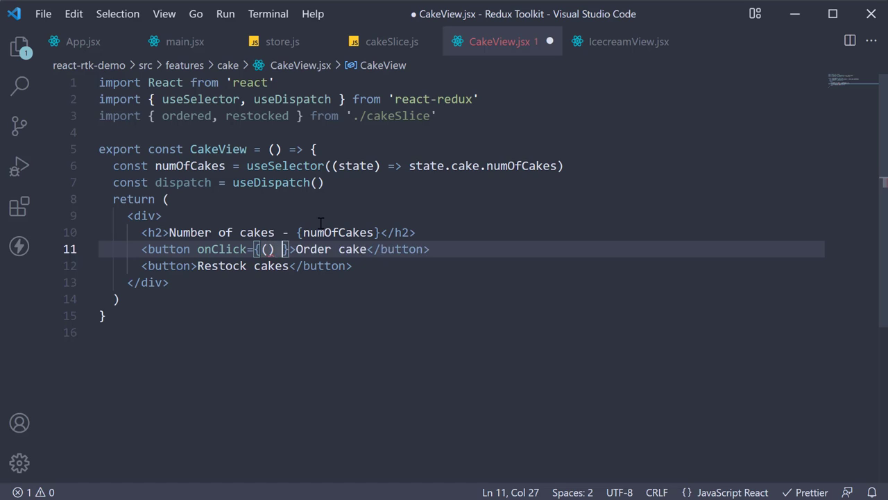
type("=> dispatch(ordered")
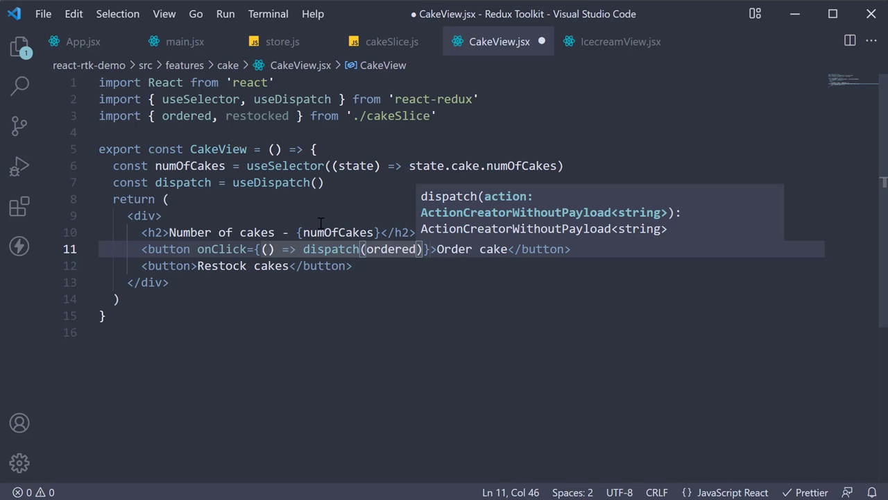
type("()")
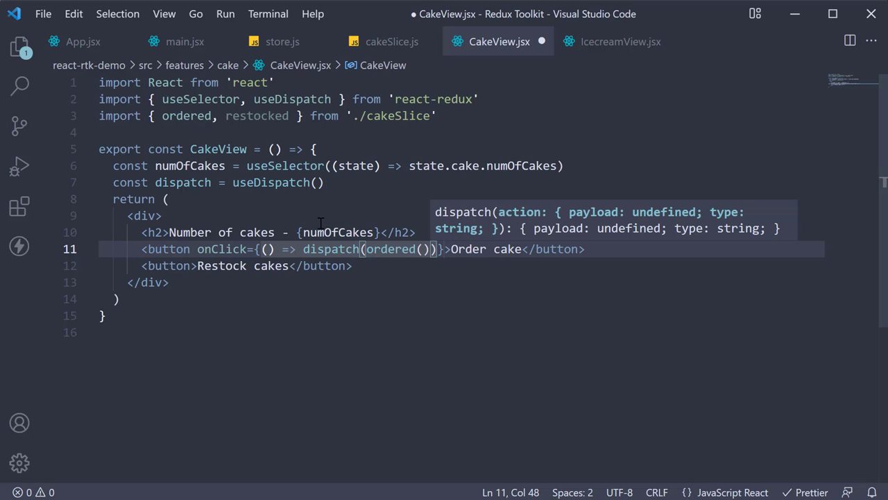
left_click(191, 265)
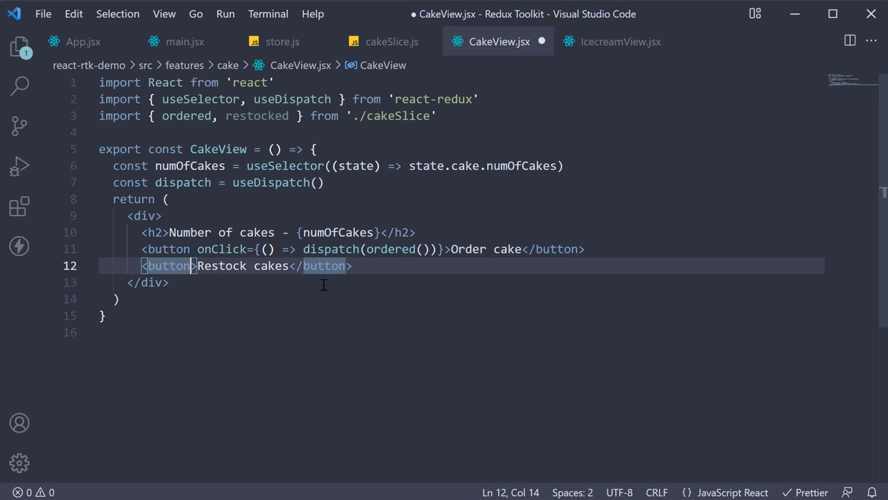
type("onClick=")
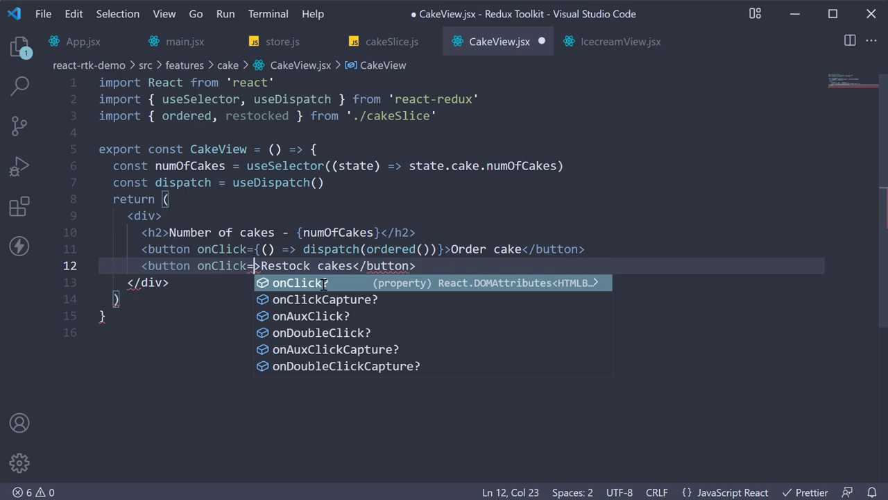
type("{() => dispatch(restocked(5")
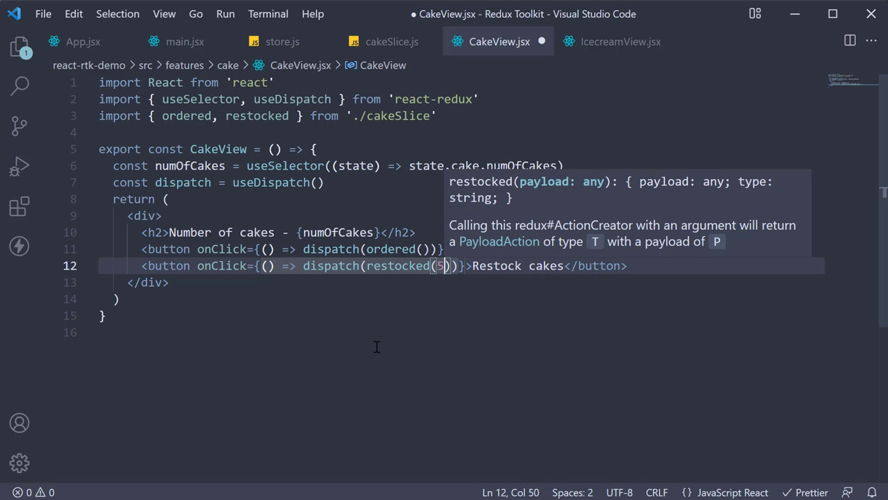
left_click(419, 366)
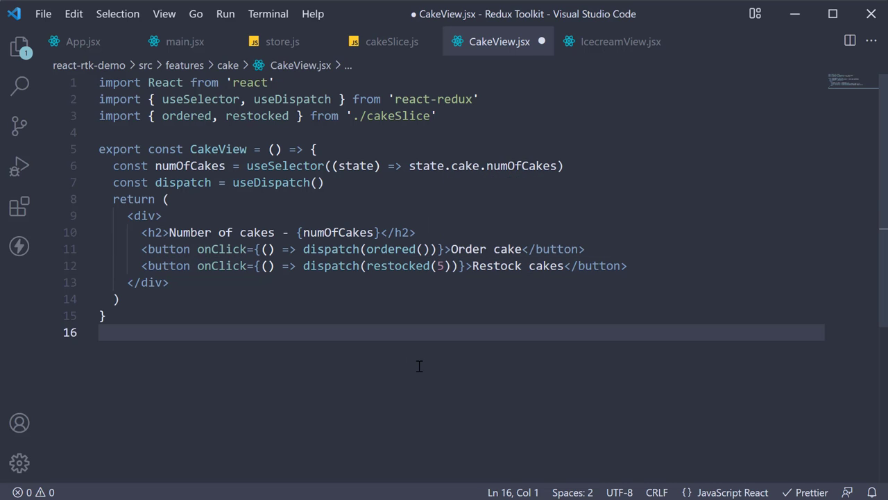
key("ctrl+s")
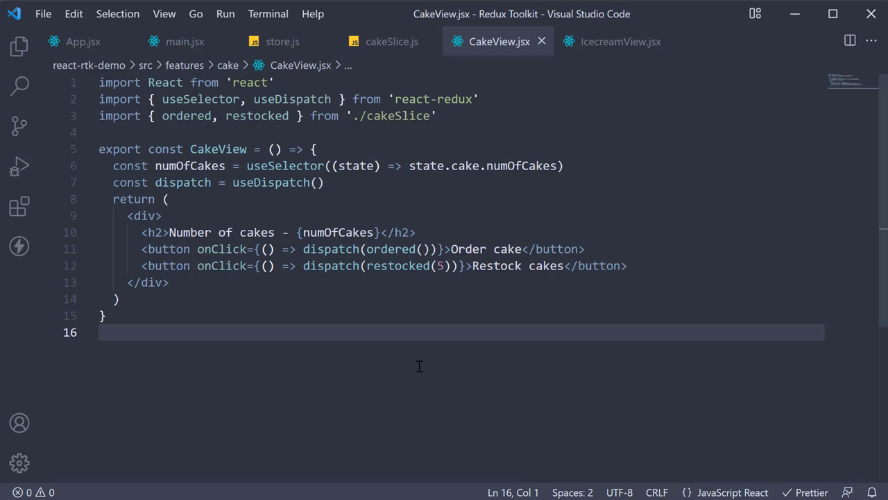
In the browser, order cakes to drop the count, then restock twice to raise it by five each
key("alt+Tab")
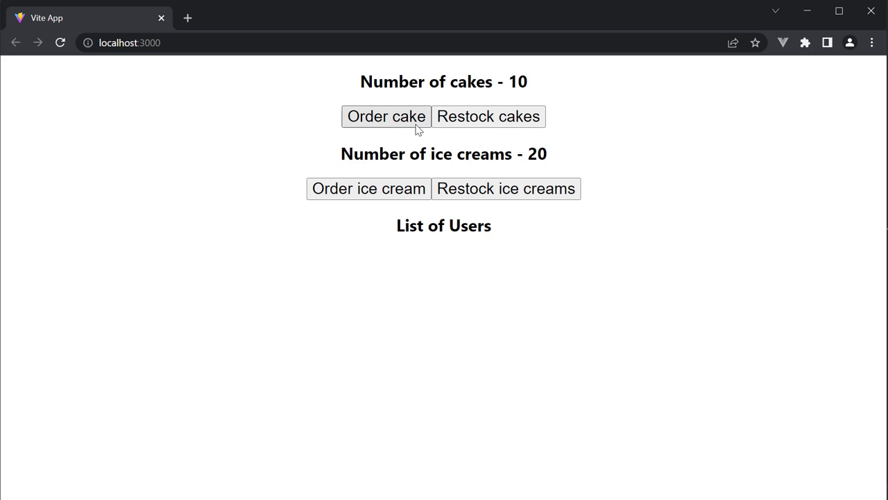
left_click(416, 121)
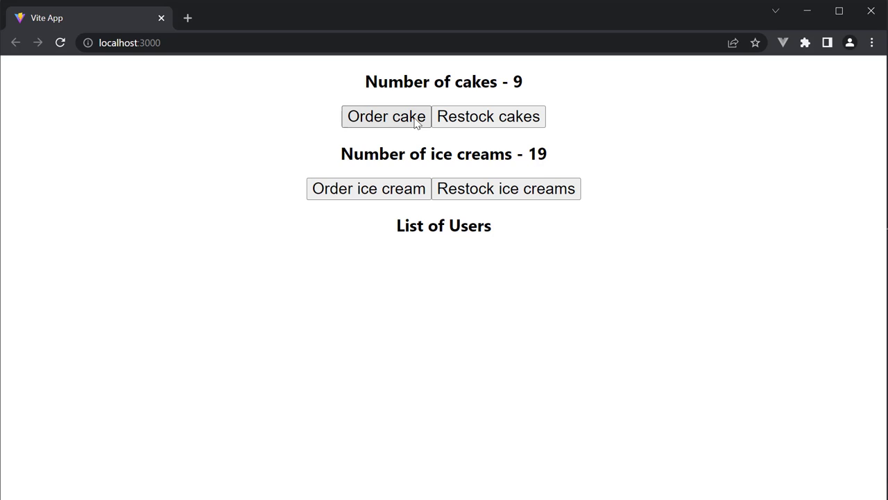
left_click(387, 116)
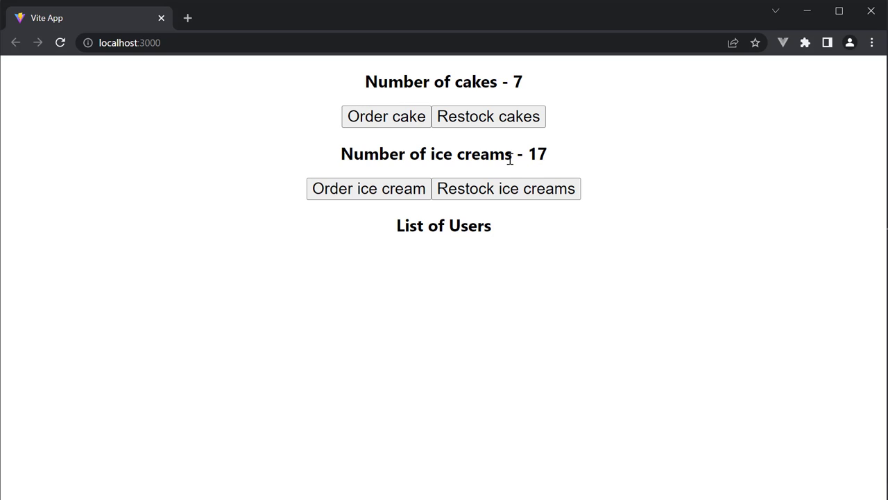
left_click(516, 120)
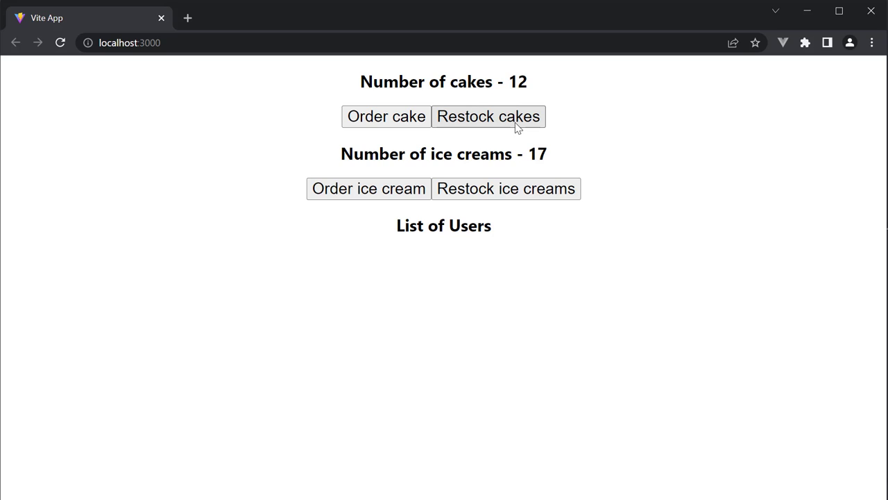
left_click(517, 120)
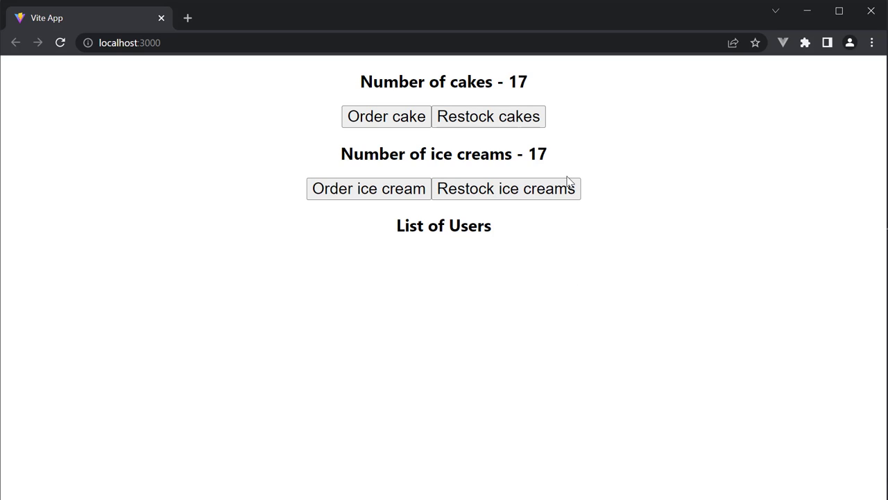
Import useDispatch in IcecreamView.jsx and declare const dispatch = useDispatch()
key("alt+Tab")
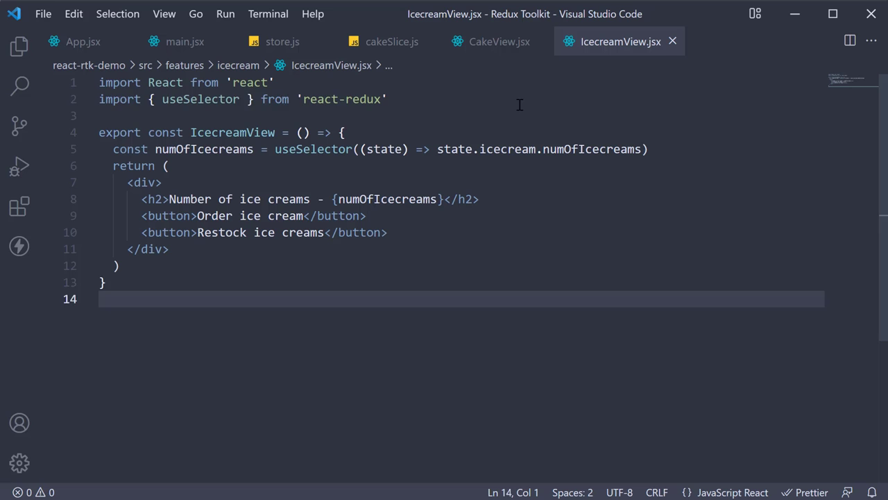
left_click(519, 104)
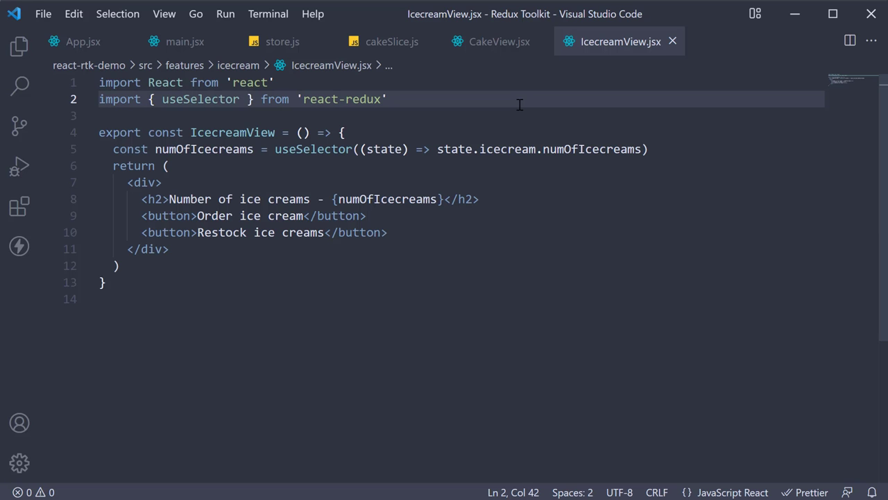
key("ctrl+Left")
key("ctrl+Left")
key("ctrl+Left")
type(", ")
type("us")
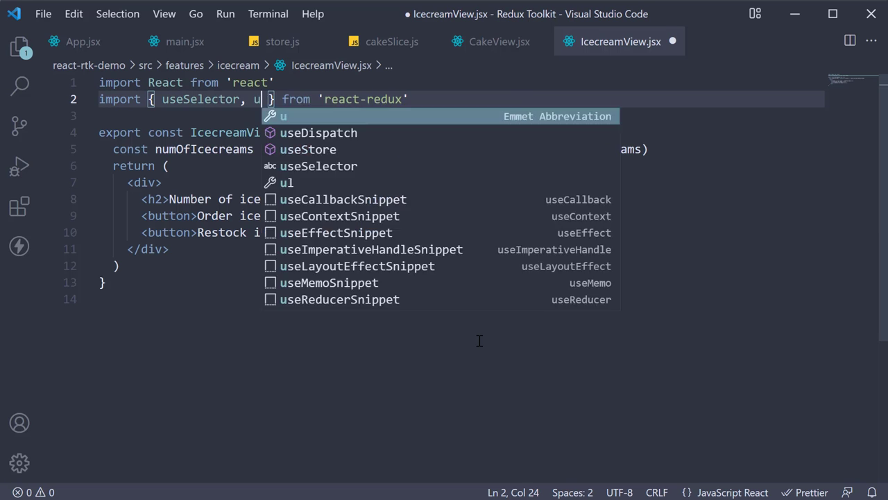
type("eD")
key("Tab")
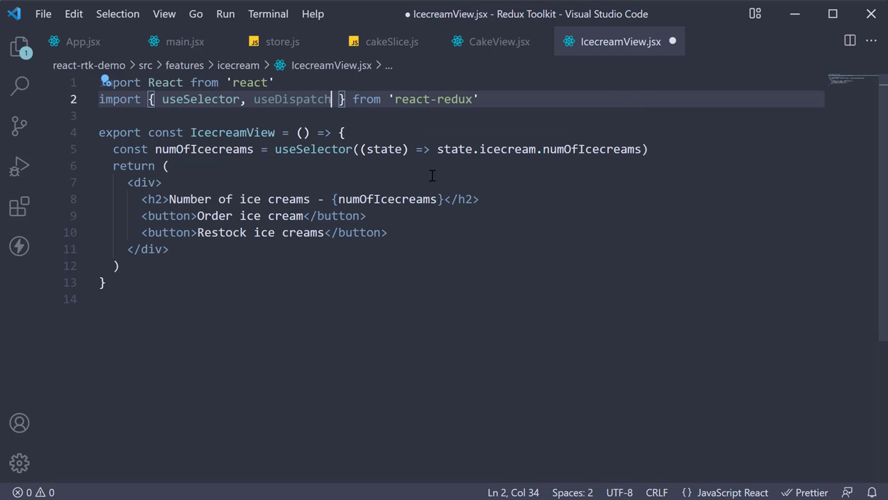
left_click(678, 149)
key("Return")
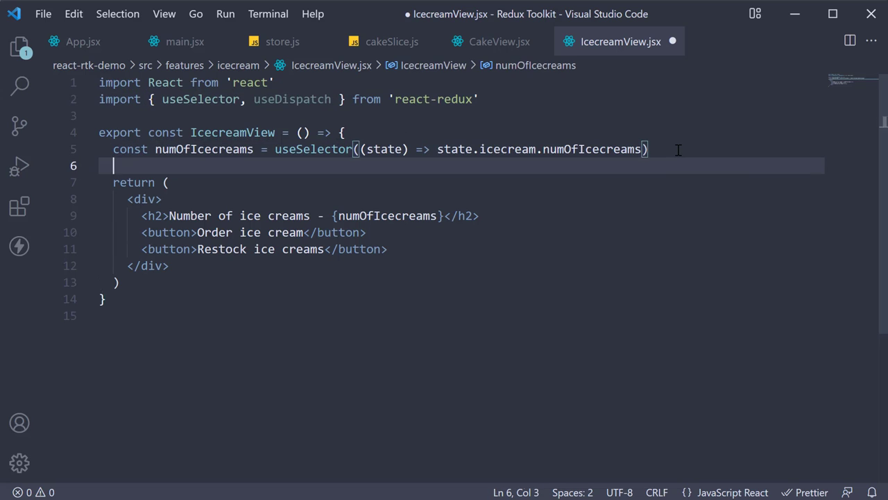
type("const dispatch = useD")
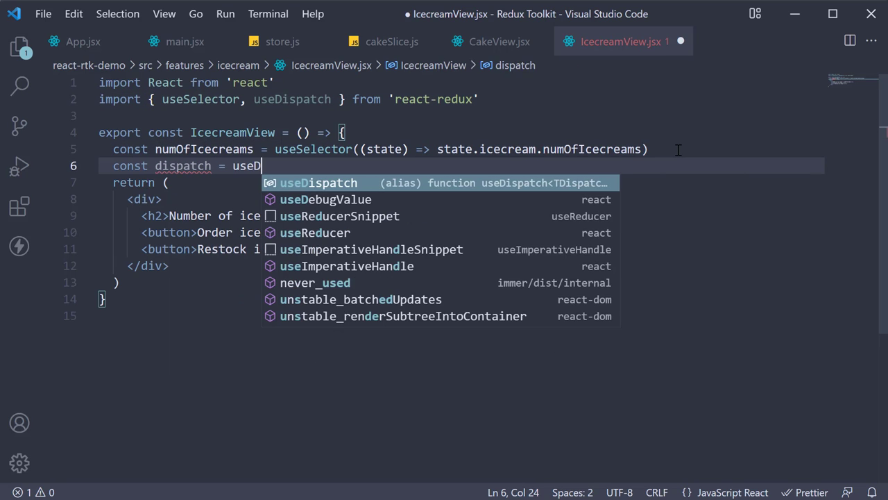
key("Tab")
type("()")
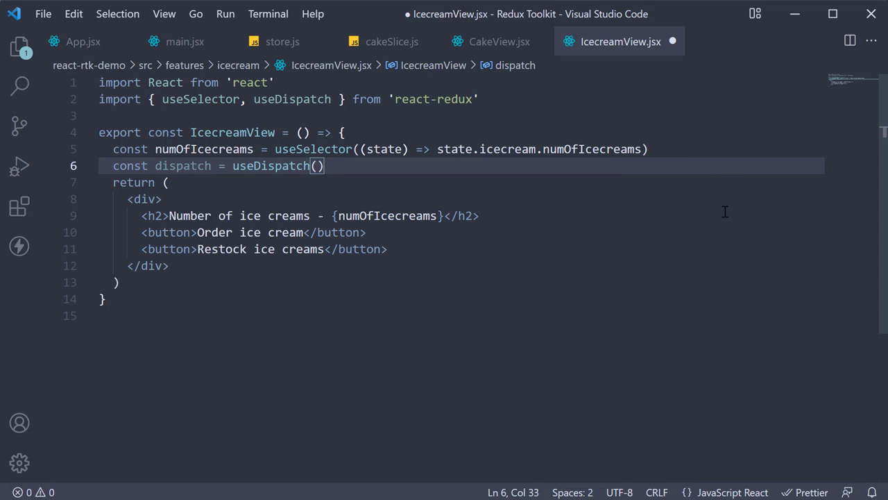
Import ordered and restocked, wire the buttons to dispatch ordered() and restocked(3), and save
left_click(551, 100)
key("Return")
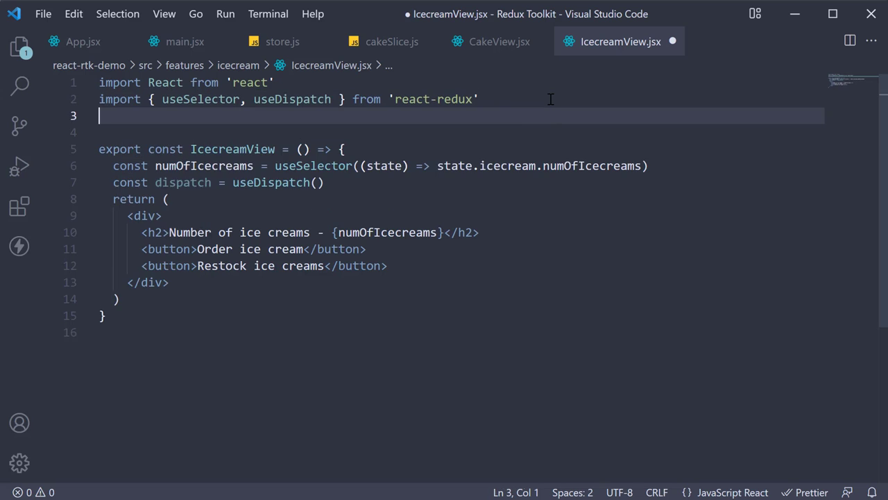
type("import { or")
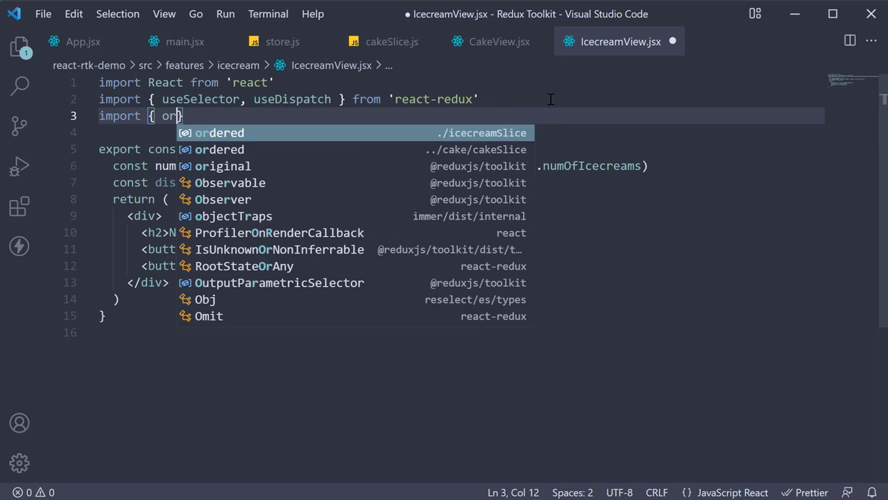
type("dered, restocked")
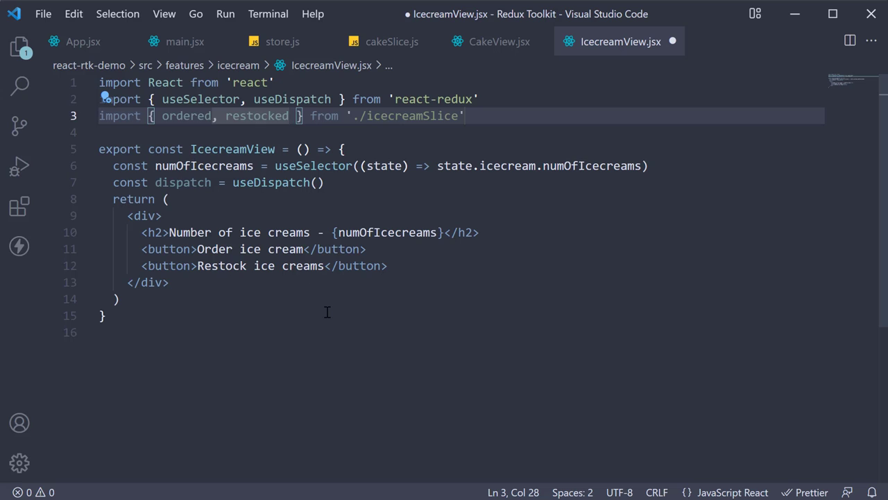
left_click(190, 249)
type("onClick={")
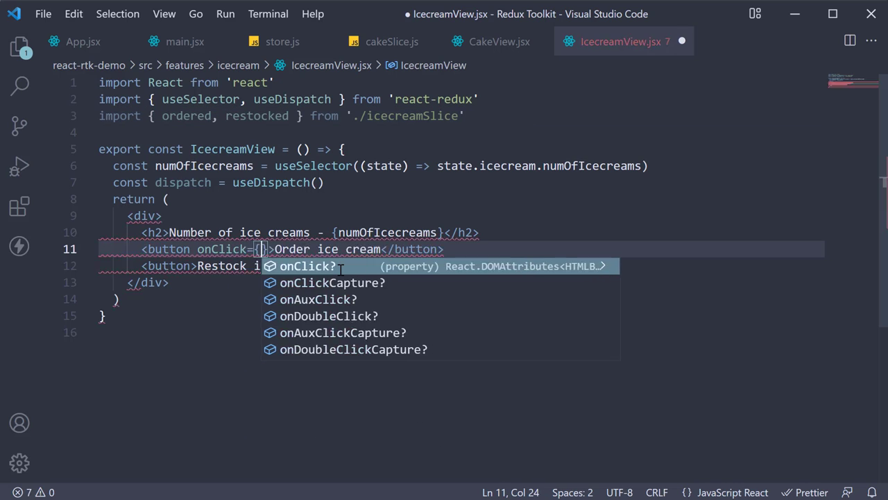
type("() => dispatch(")
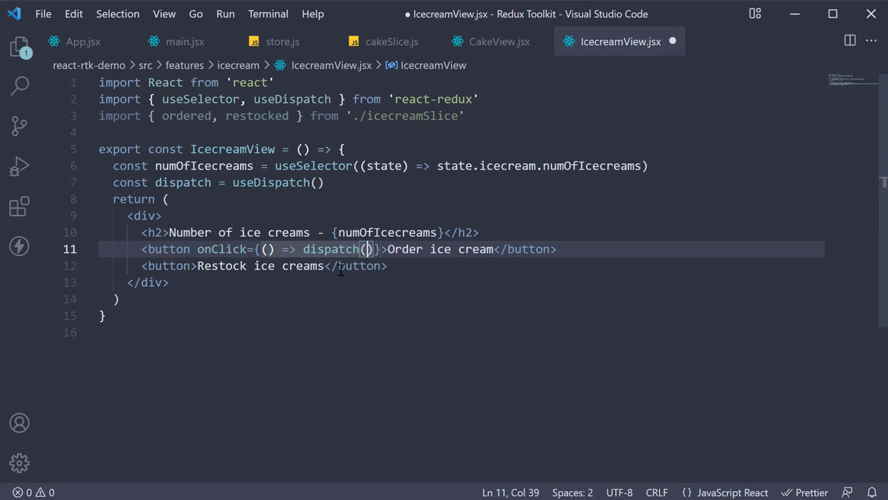
type("ordered")
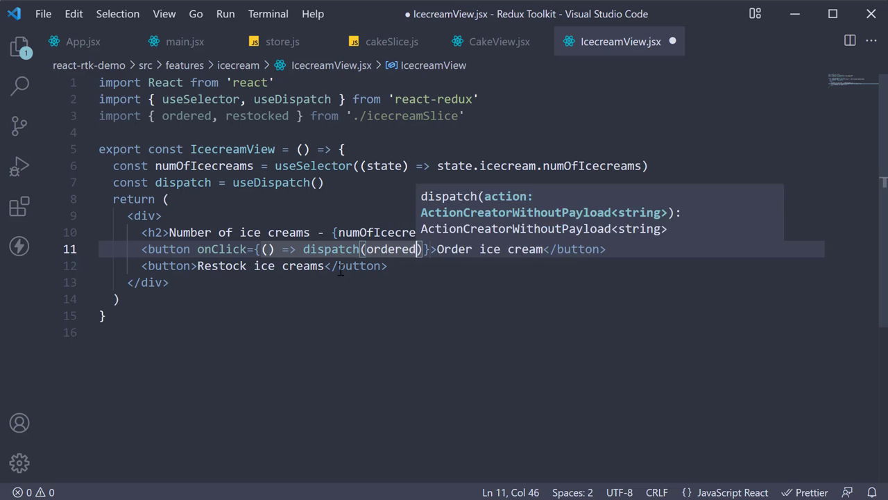
type("()")
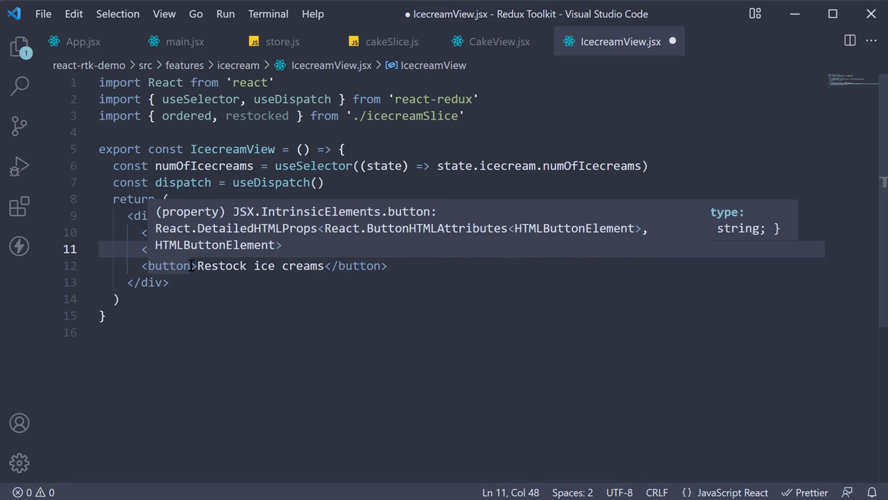
left_click(191, 266)
type("onClick={}")
type("={")
type("> dispatch(res")
key("Tab")
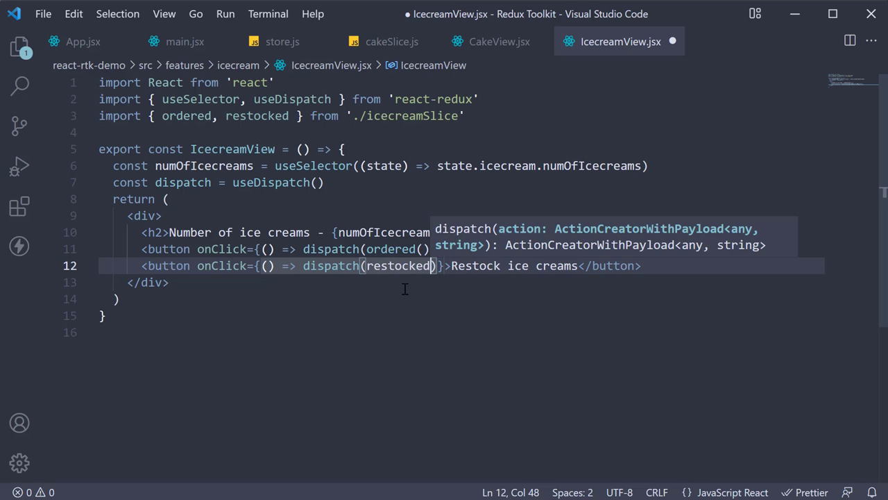
type("(3")
key("ctrl+s")
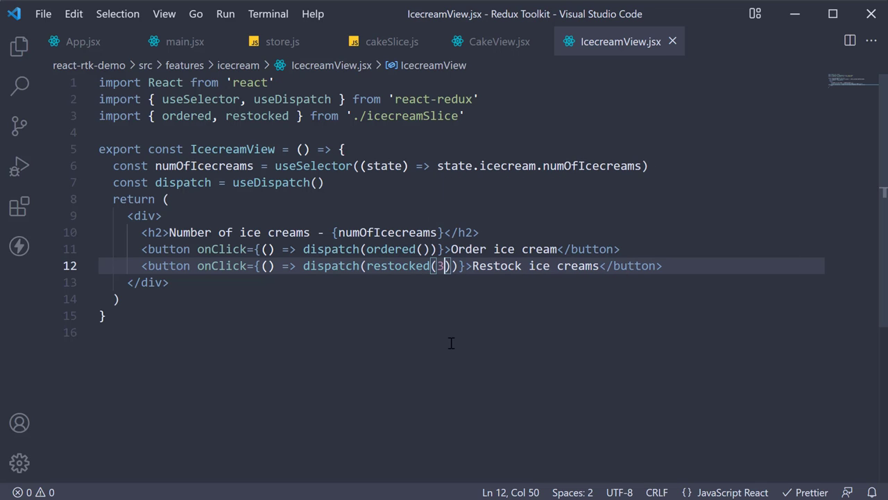
left_click(441, 364)
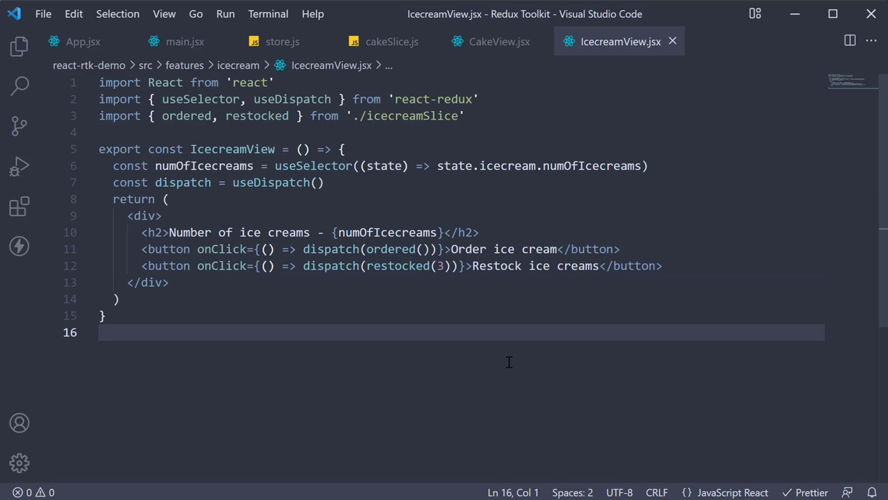
In the browser, order ice creams down, then restock twice by 3 each to reach 20
key("alt+Tab")
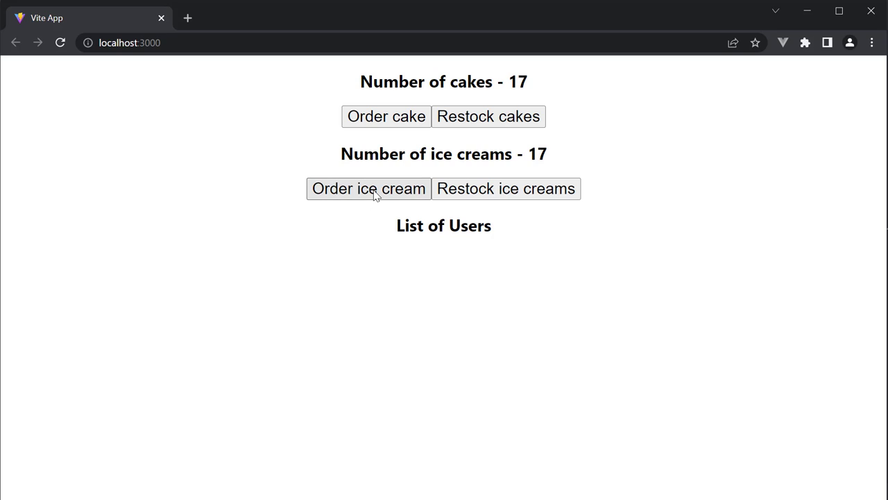
left_click(375, 194)
left_click(478, 196)
left_click(478, 196)
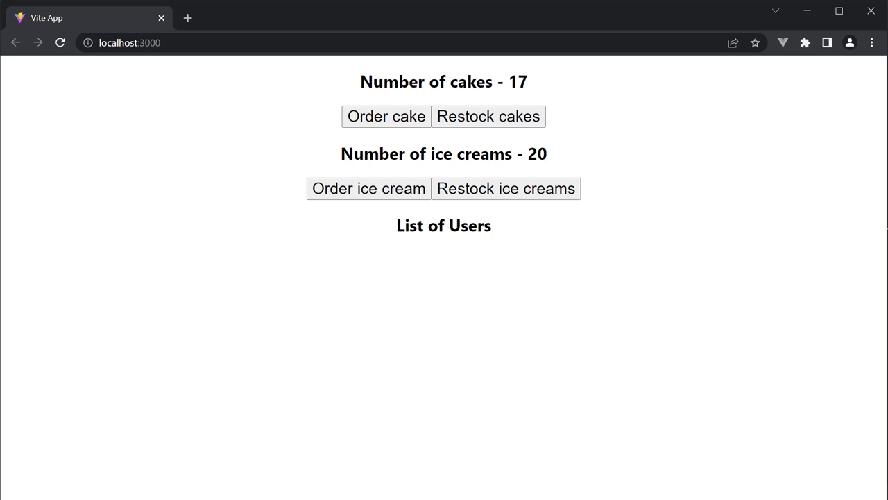
key("alt+Tab")
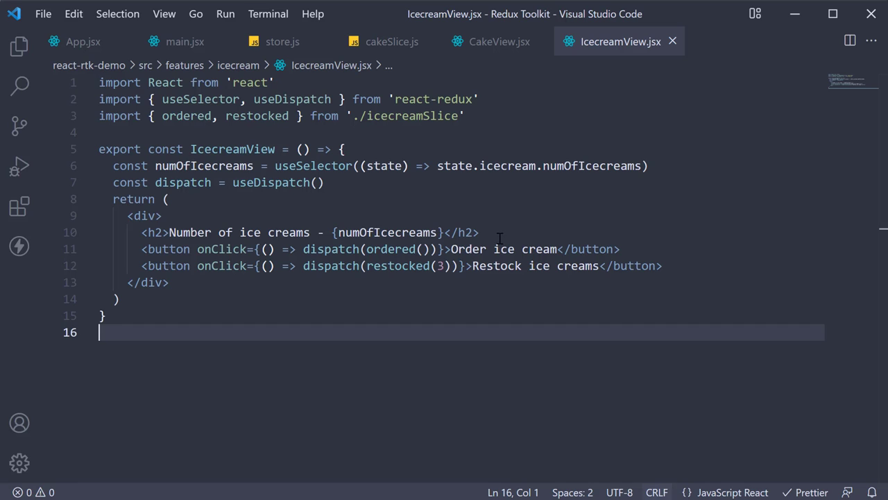
left_click(444, 266)
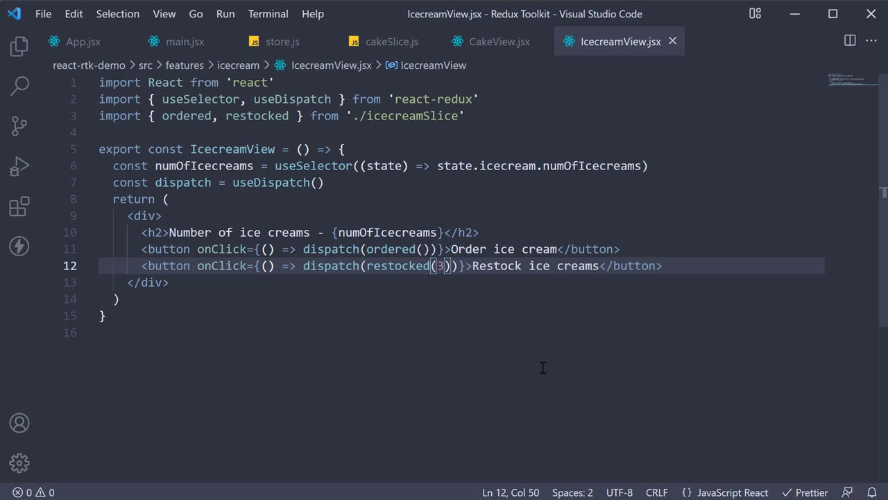
Add a local value state with useState at the top of the IcecreamView component
left_click(345, 149)
key("Return")
type("usestate")
key("Down")
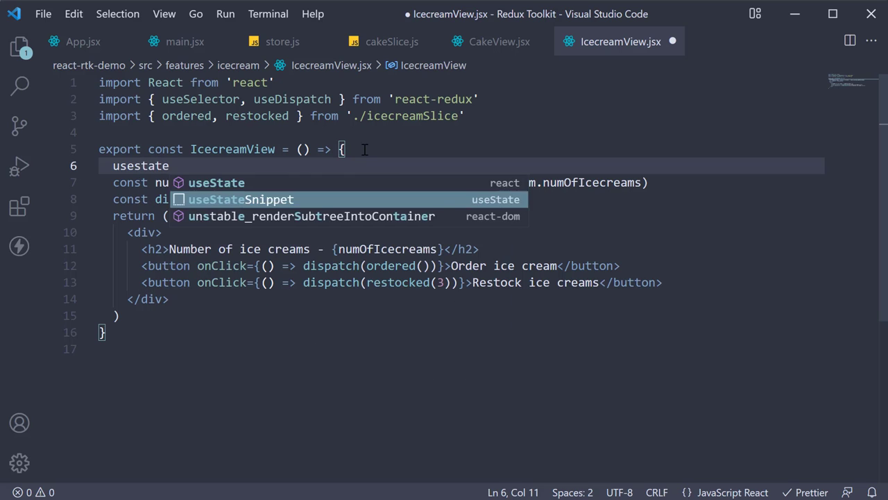
key("Tab")
type("value")
key("Tab")
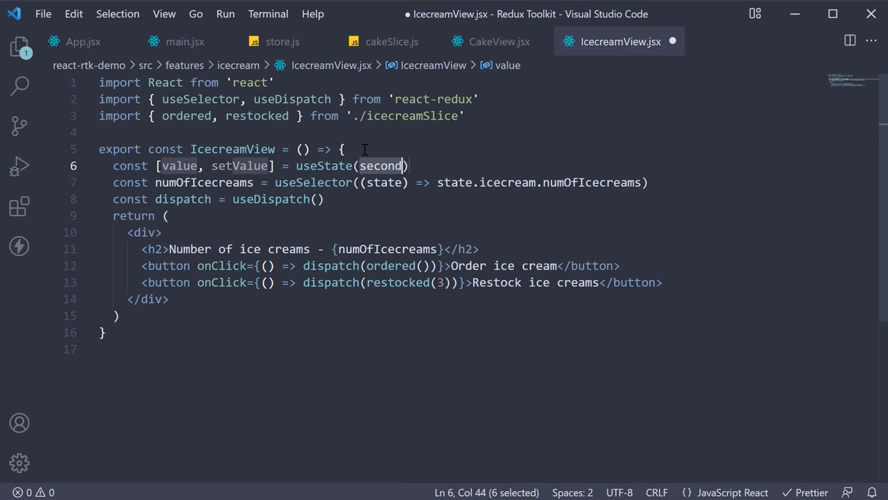
type("1")
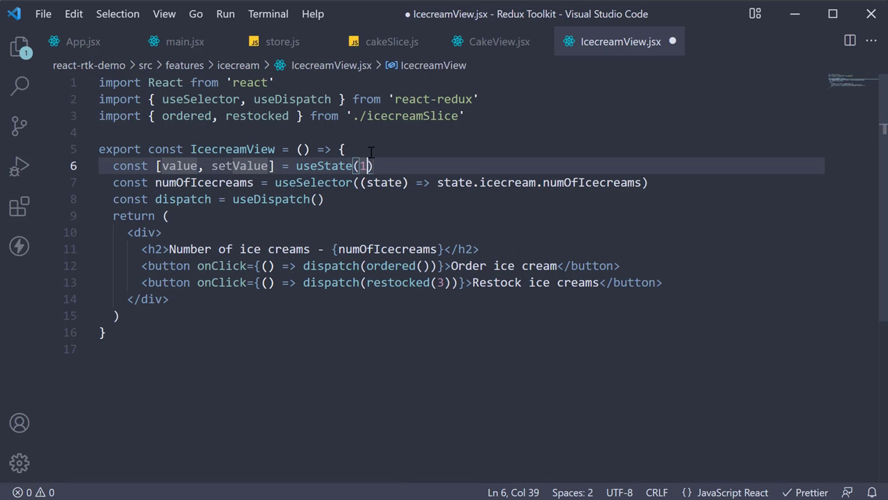
key("Right")
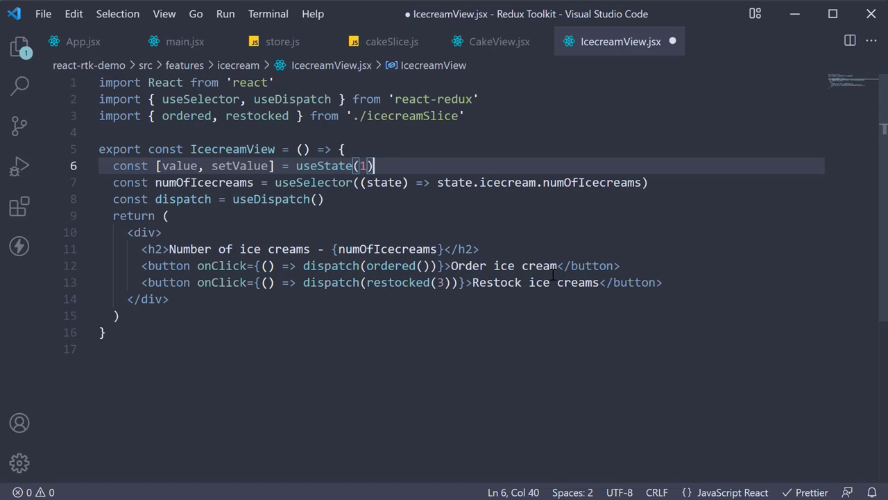
Insert a number input bound to value with onChange calling setValue(parseInt(e.target.value)), and save
left_click(636, 267)
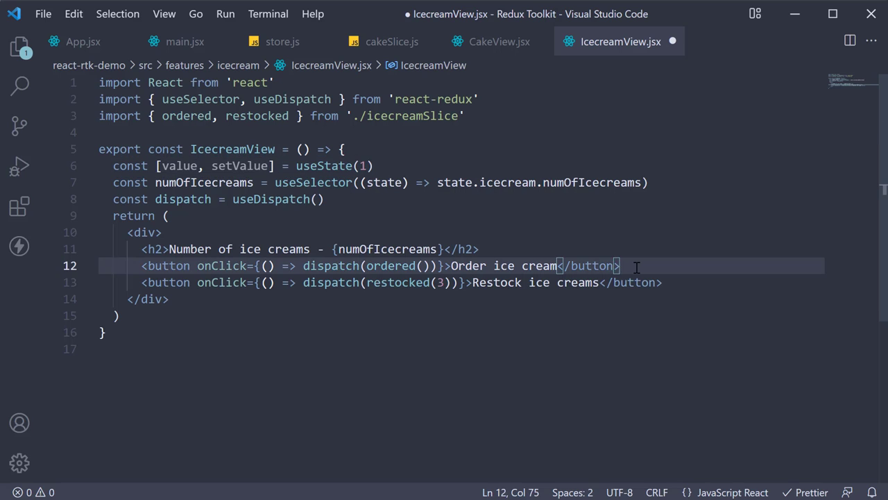
key("Return")
type("<input />")
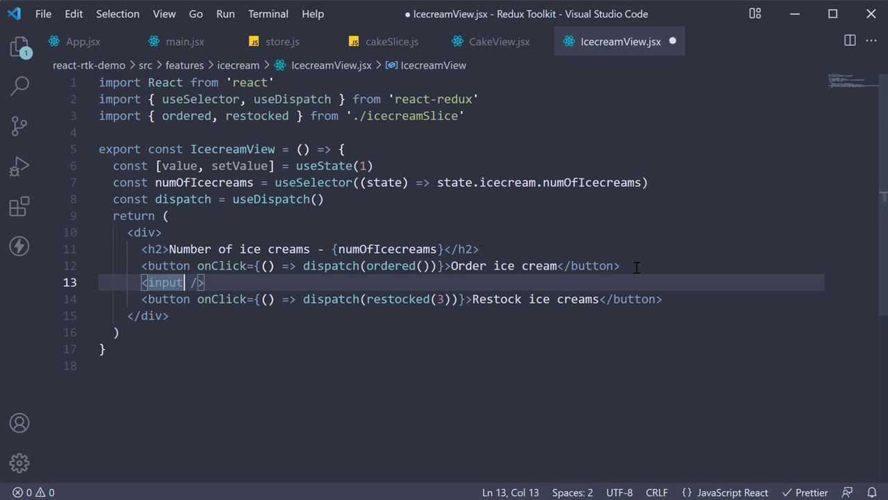
type(" type='")
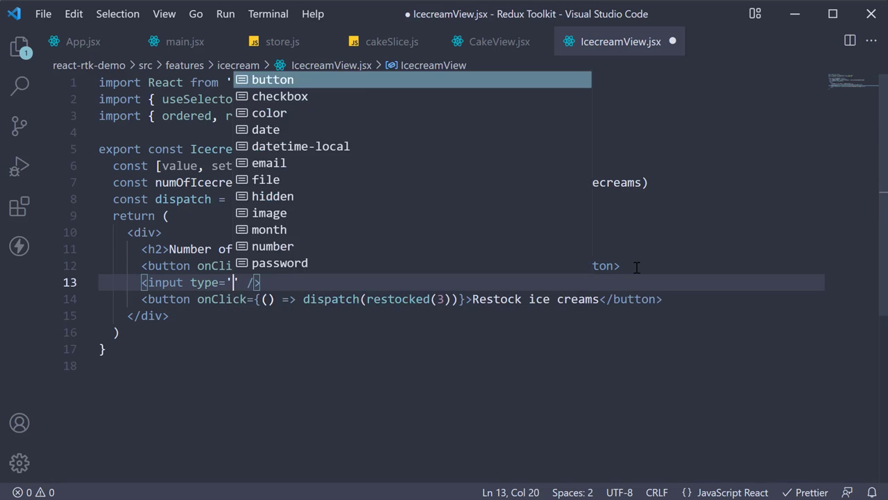
type("number' value")
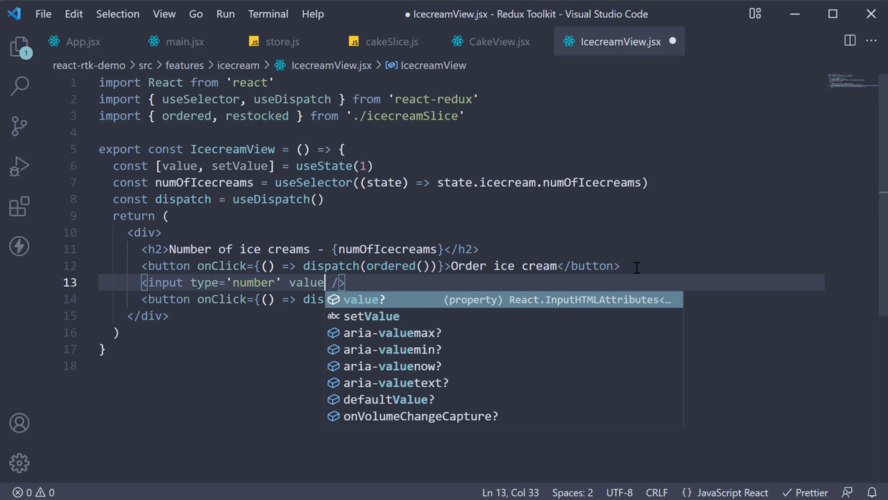
type("={value")
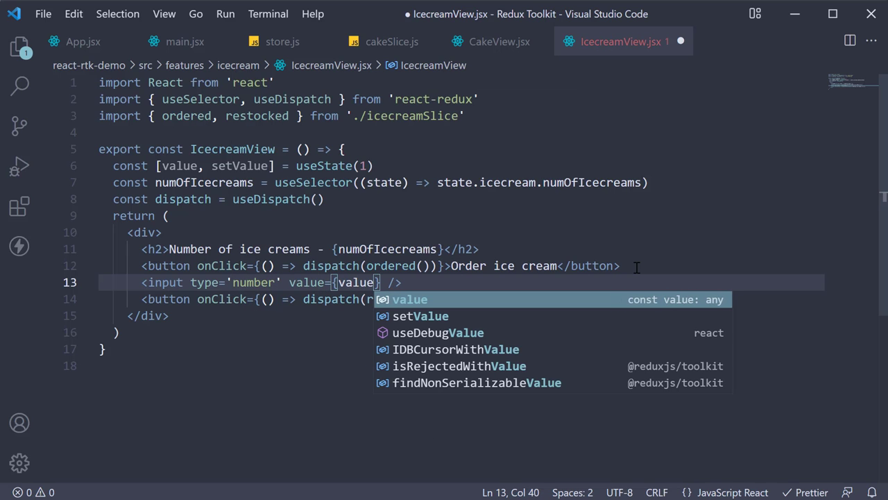
key("Right")
type("on")
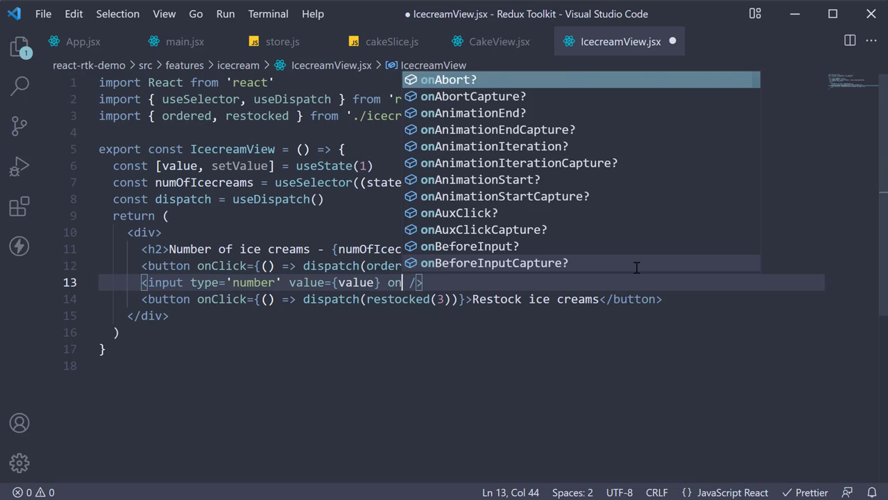
type("Cha")
key("Tab")
type("={e ")
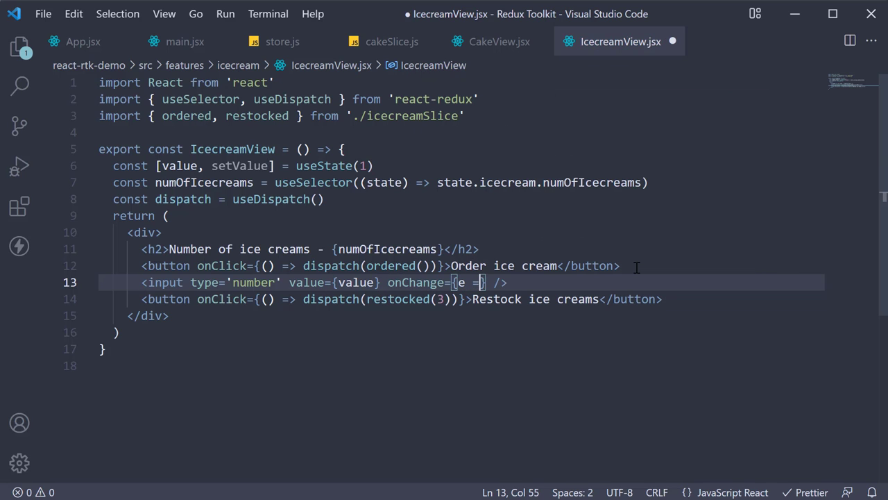
type("=> setVa")
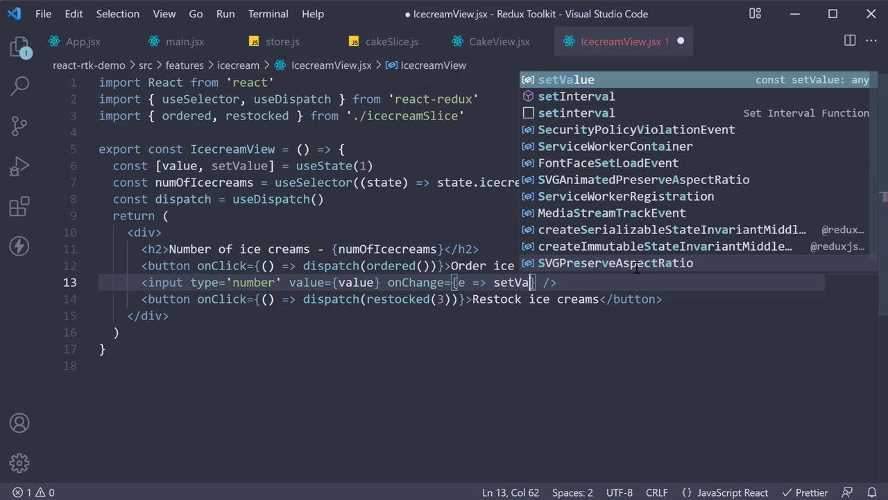
type("lue(parseInt(e.target.value")
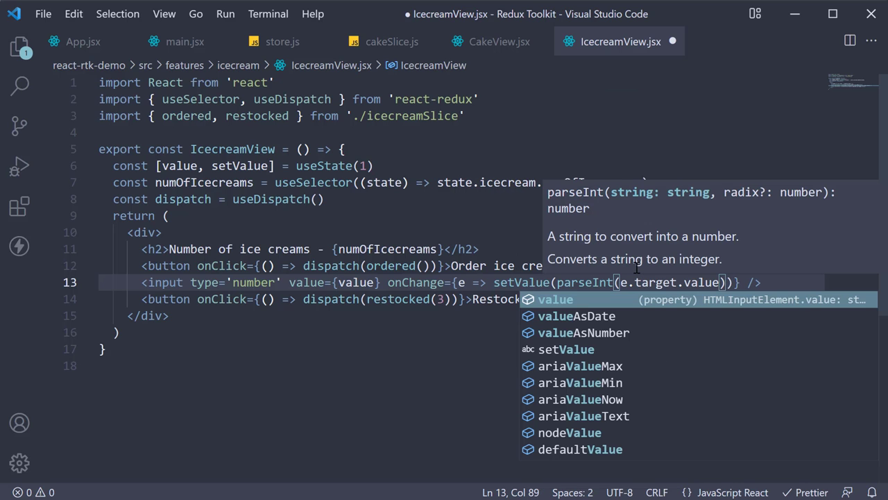
key("ctrl+s")
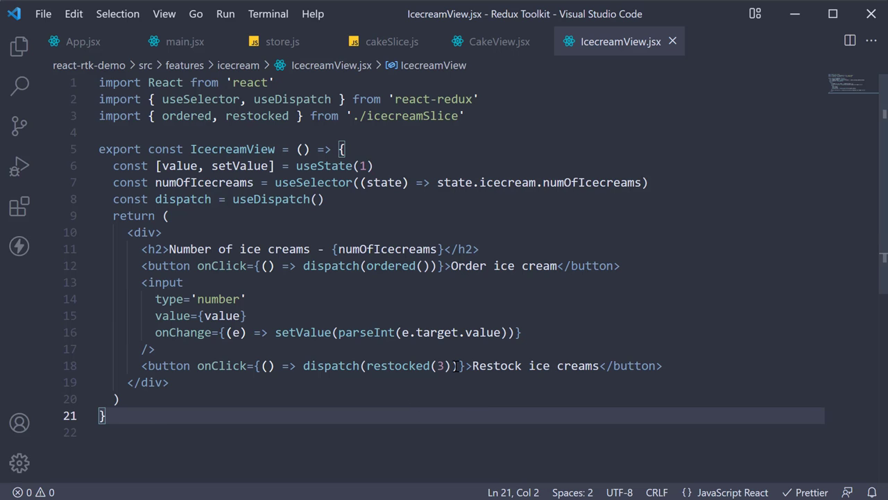
Replace the hard-coded 3 with restocked(value), switch to React.useState, and save
double_click(440, 366)
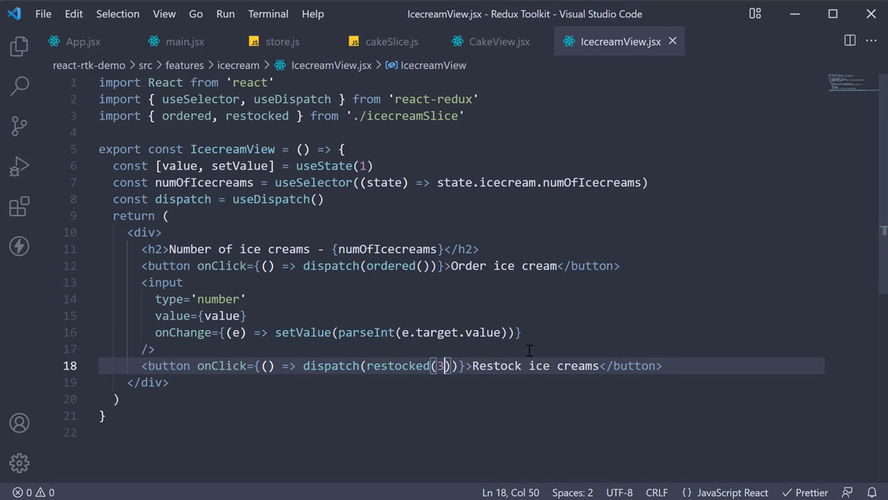
type("value")
key("ctrl+s")
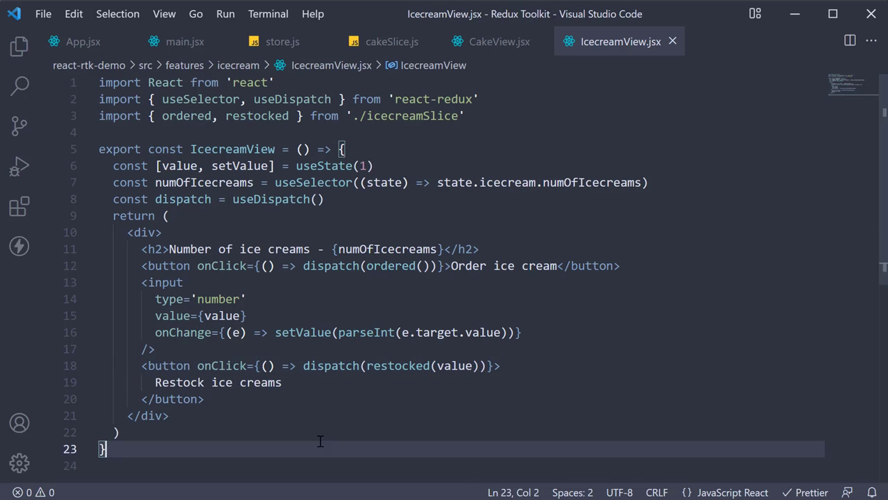
left_click(297, 165)
type("React.")
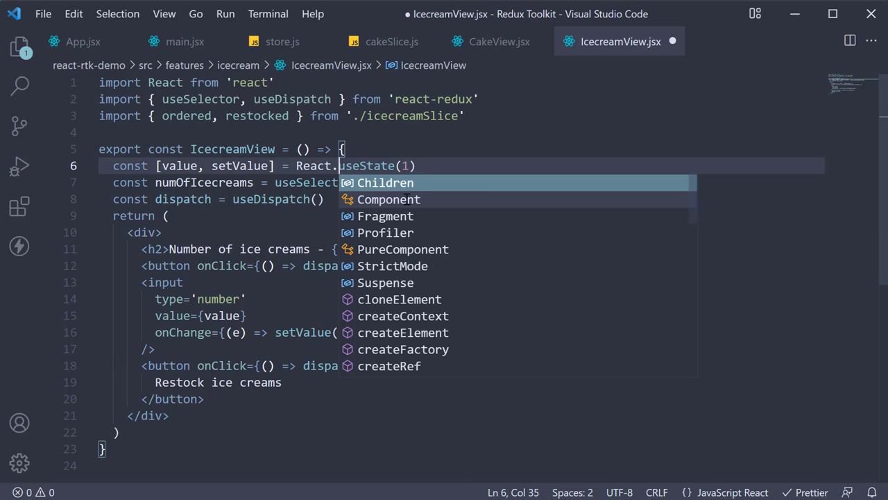
key("ctrl+s")
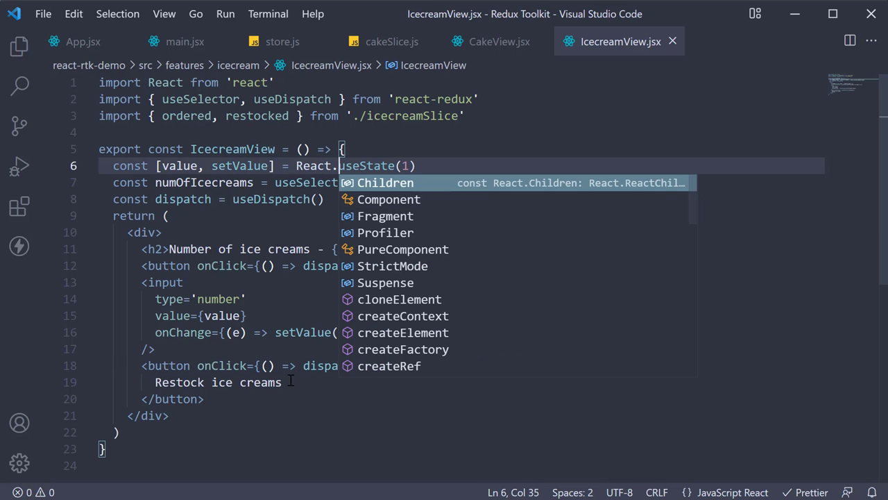
left_click(291, 414)
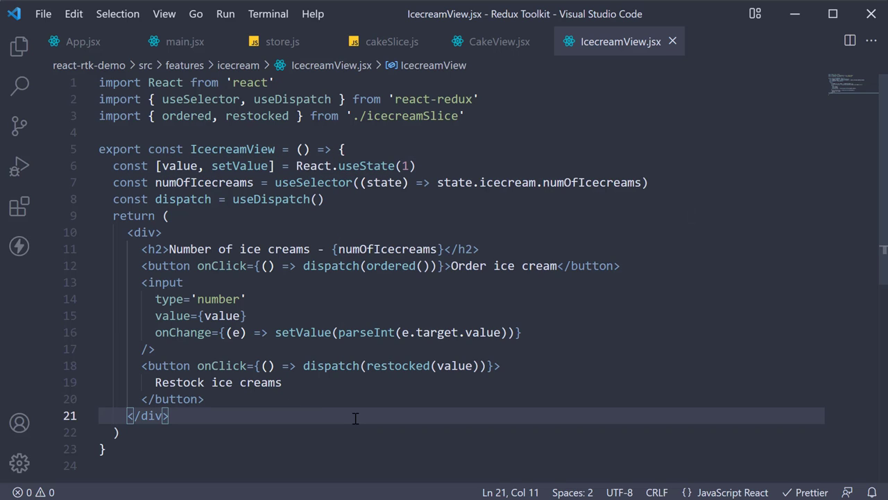
In the browser, restock by 10 then twice by 5, raising ice creams from 20 to 40
key("alt+Tab")
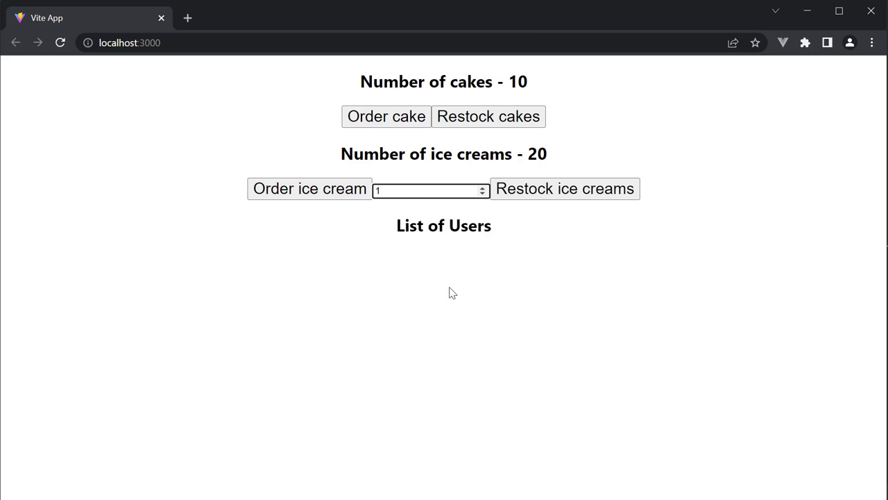
type("0")
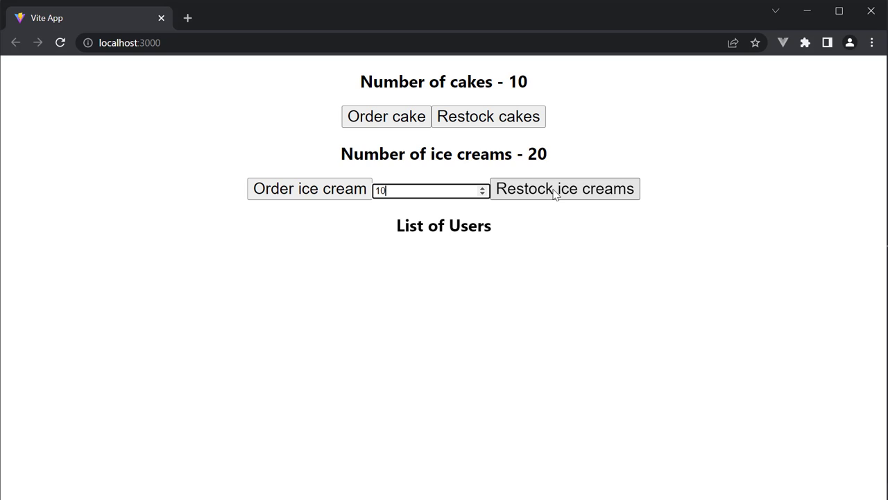
left_click(556, 195)
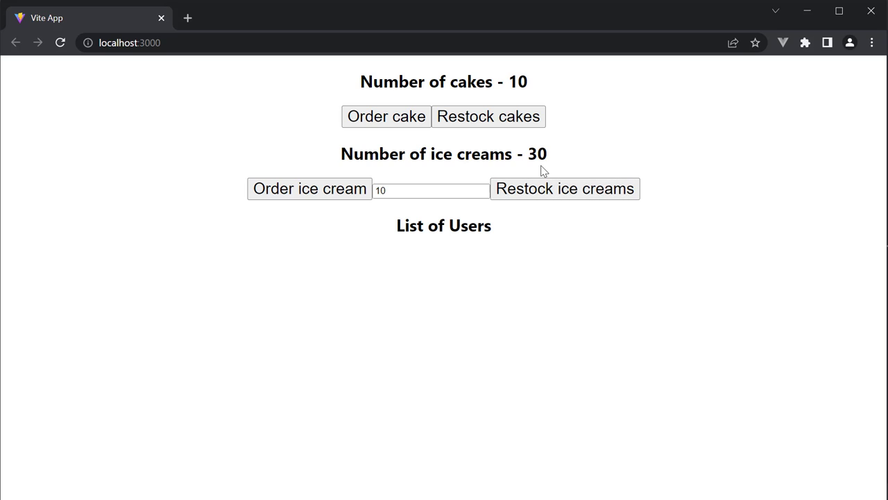
double_click(380, 189)
type("5")
left_click(609, 197)
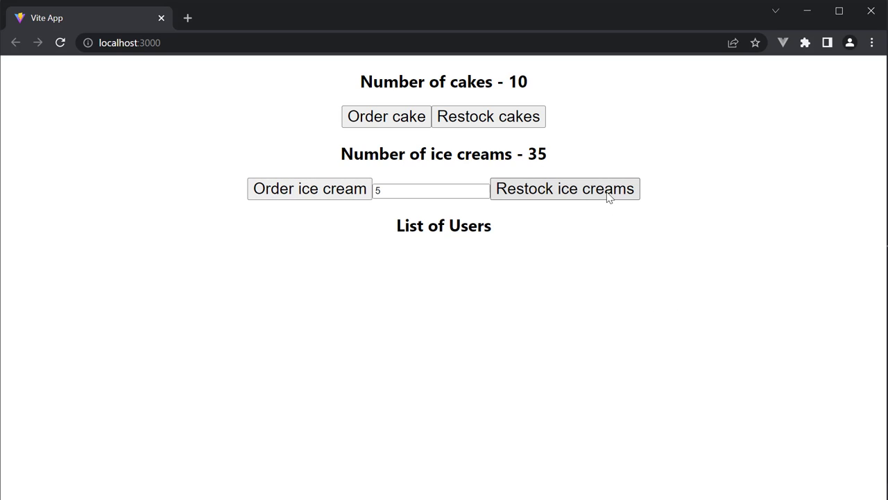
left_click(609, 197)
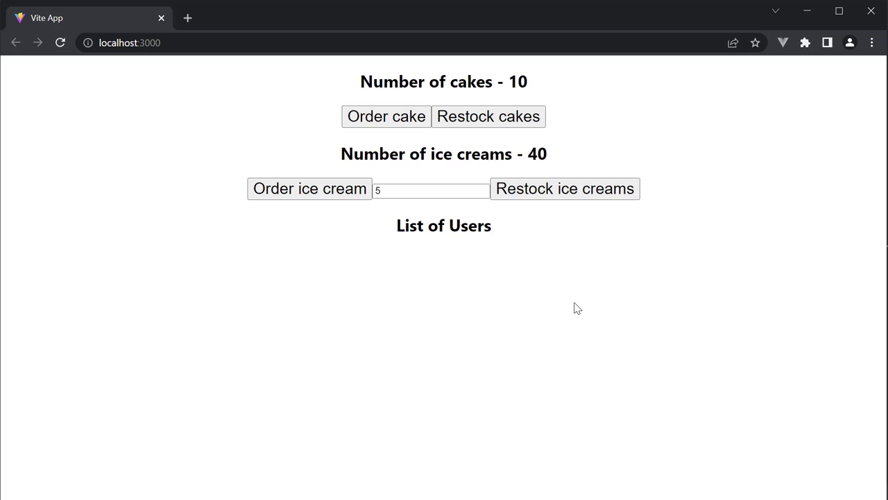
key("alt+Tab")
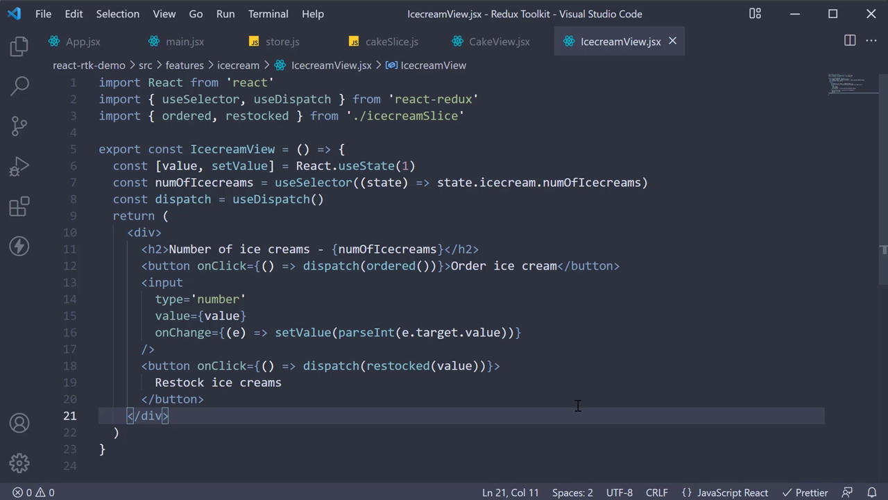
left_click(499, 167)
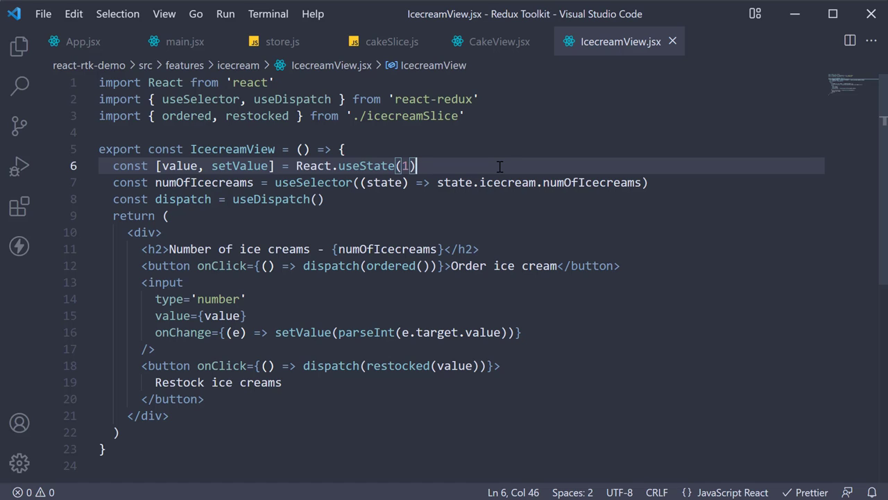
left_click(387, 200)
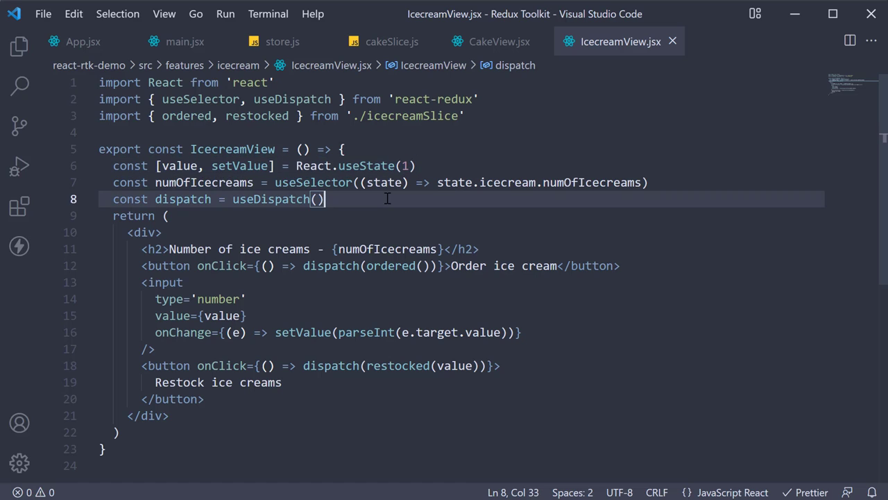
left_click(380, 366)
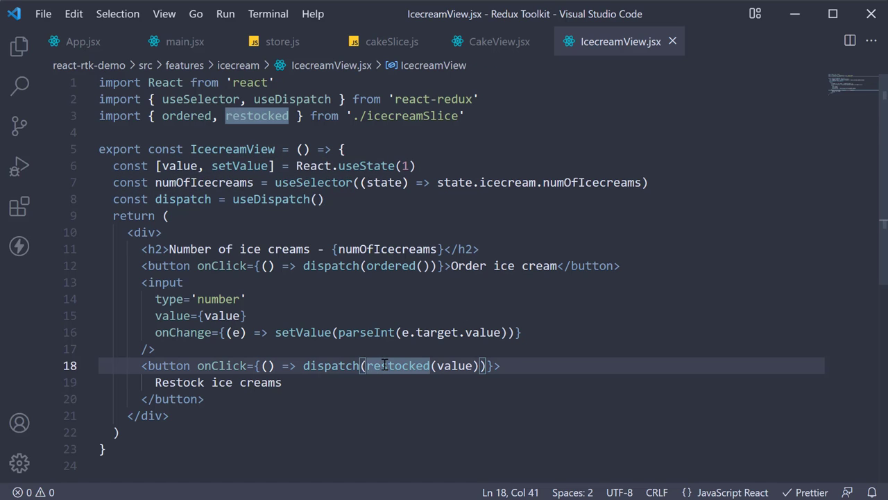